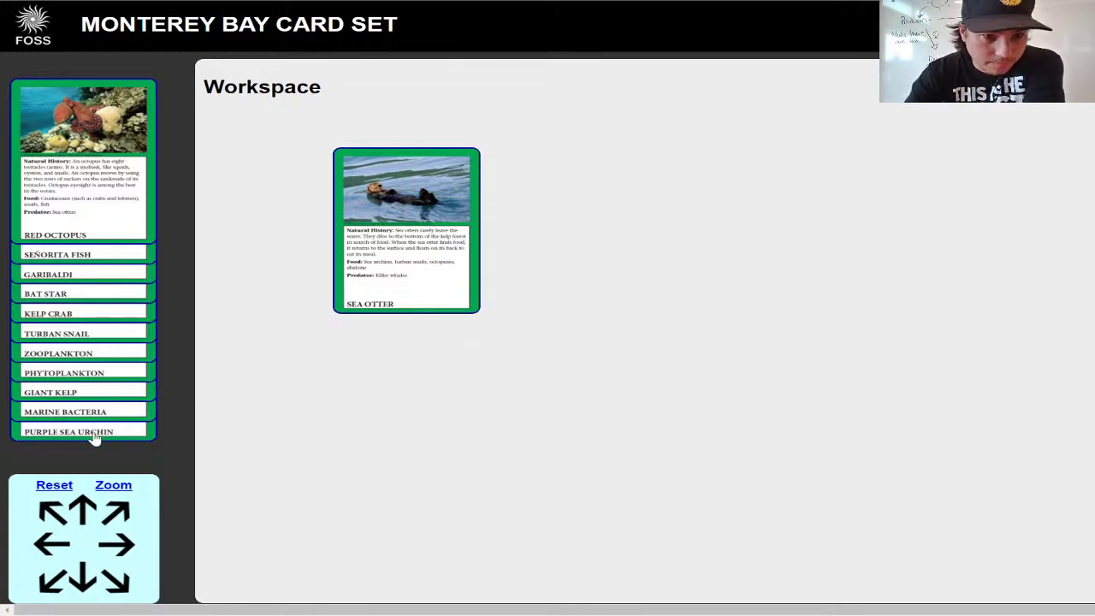
# Step: Add the Purple Sea Urchin card beside the Sea Otter, link it to the otter with an arrow, and read its enlarged view
pyautogui.moveTo(78, 439); pyautogui.dragTo(630, 371)
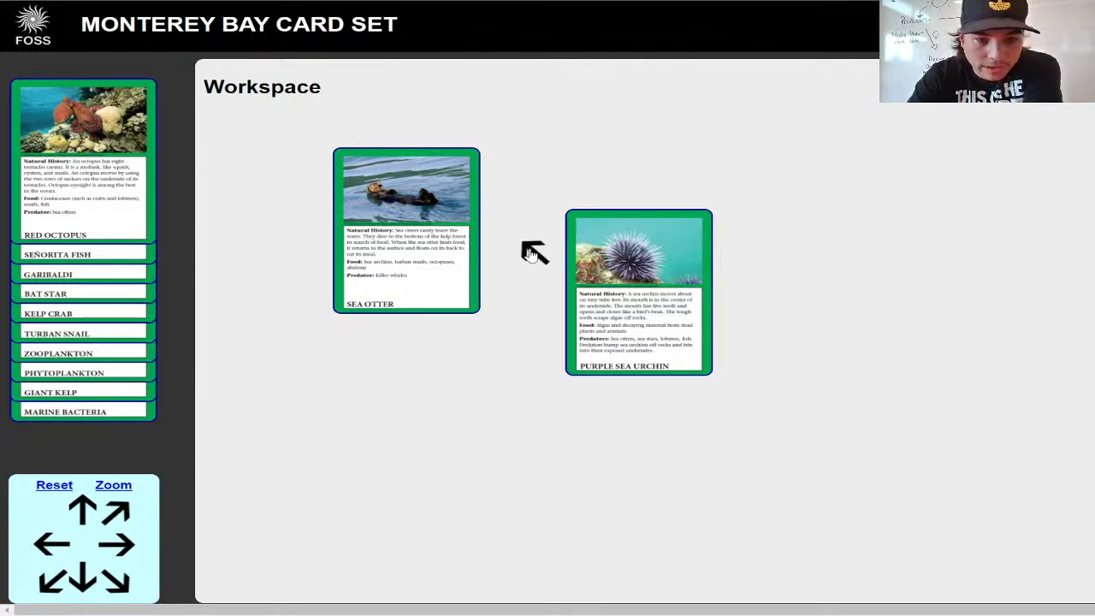
pyautogui.moveTo(514, 279); pyautogui.dragTo(517, 276)
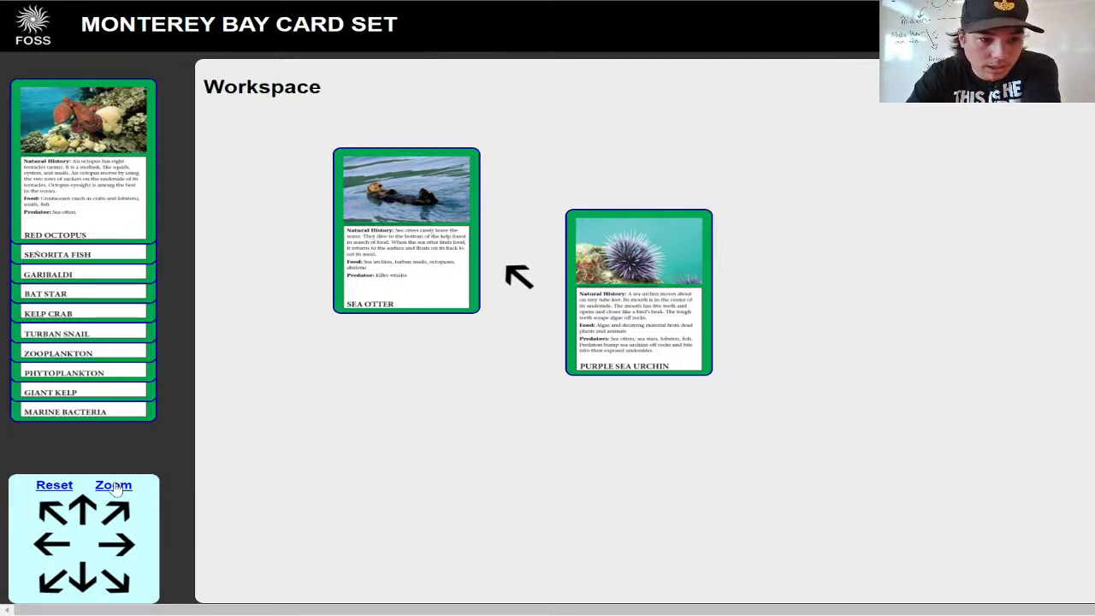
pyautogui.click(652, 304)
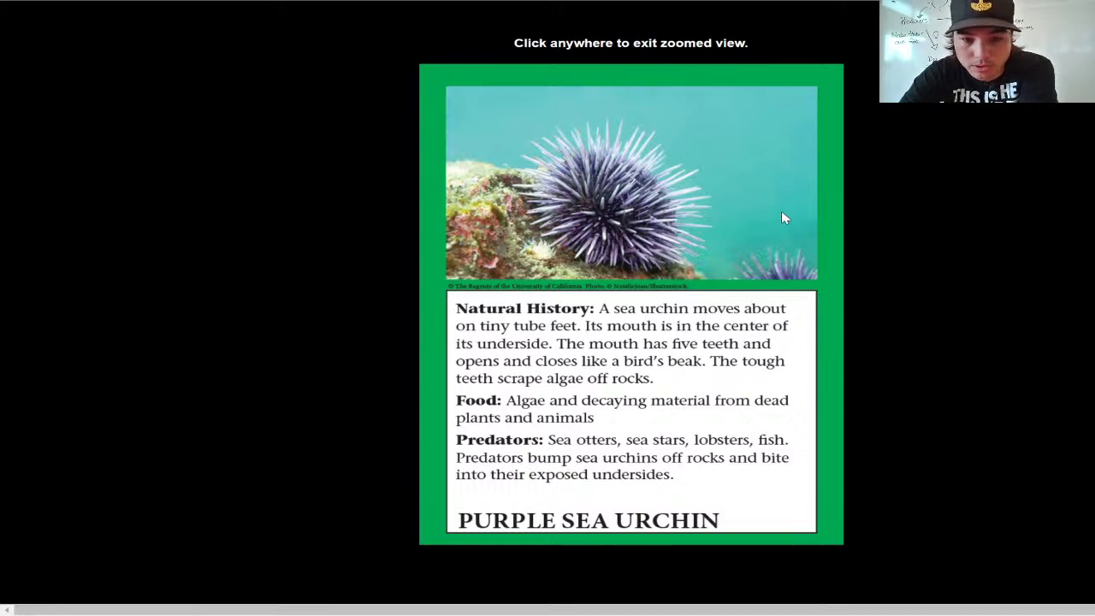
pyautogui.click(361, 284)
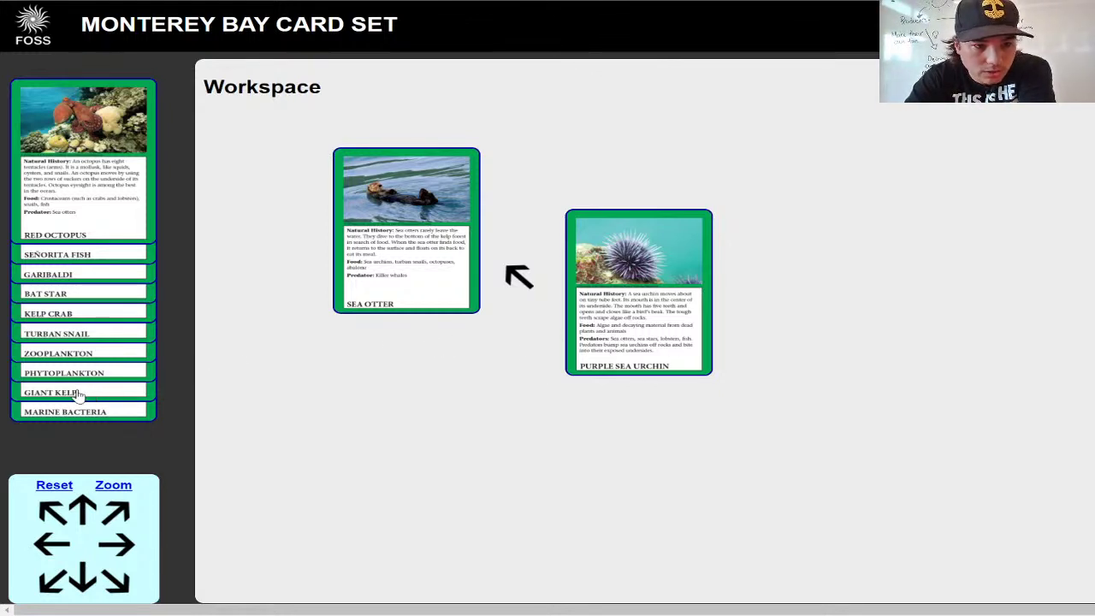
# Step: Place the Giant Kelp card beyond the Purple Sea Urchin, check its enlarged text, and add an arrow from kelp to urchin
pyautogui.moveTo(77, 393); pyautogui.dragTo(851, 426)
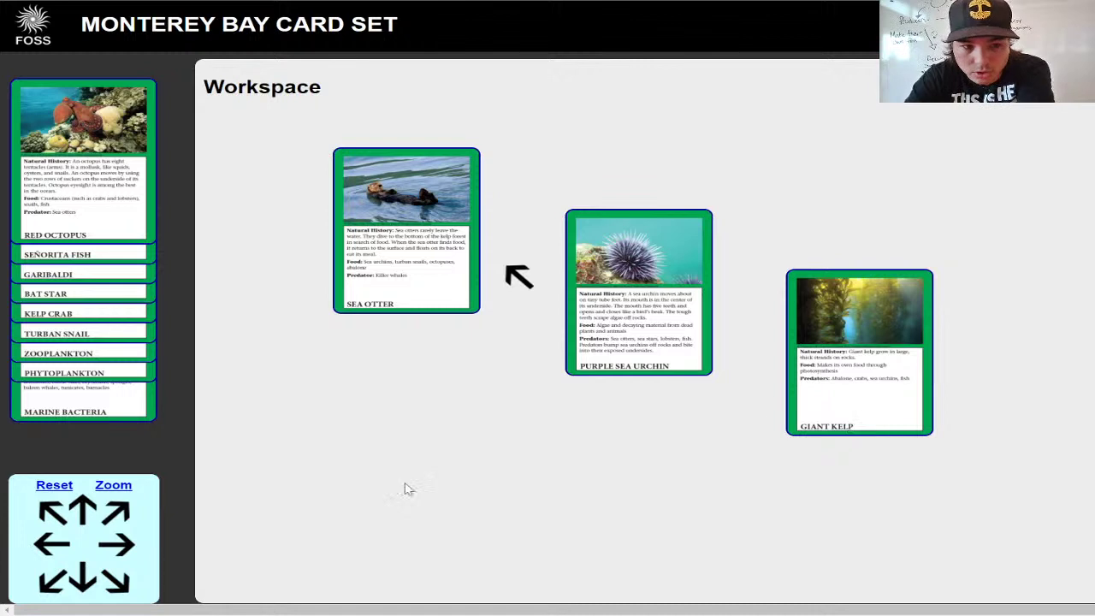
pyautogui.click(100, 485)
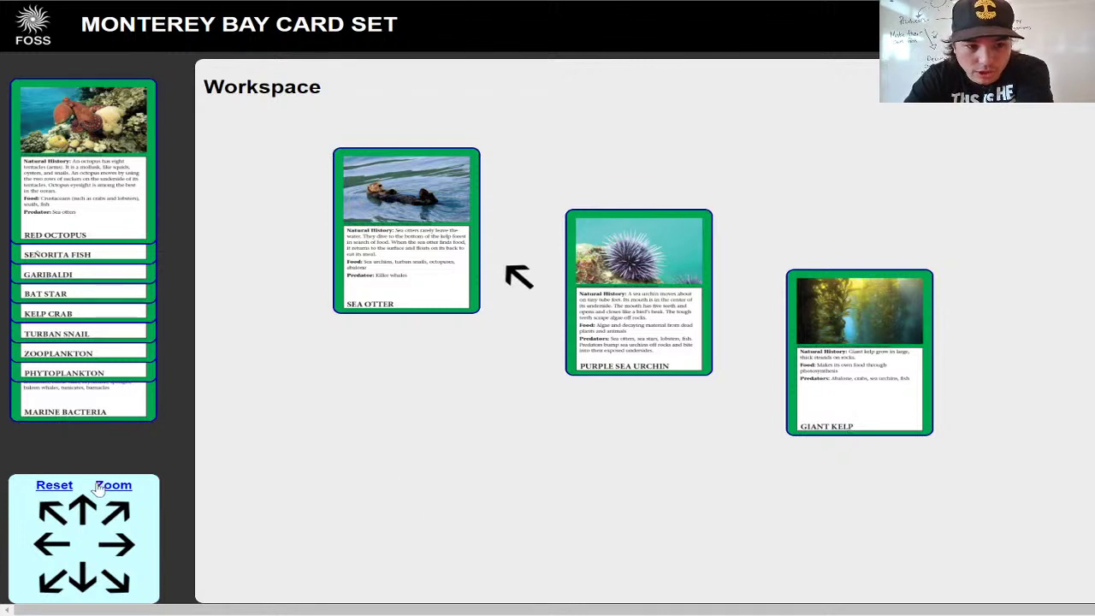
pyautogui.click(900, 340)
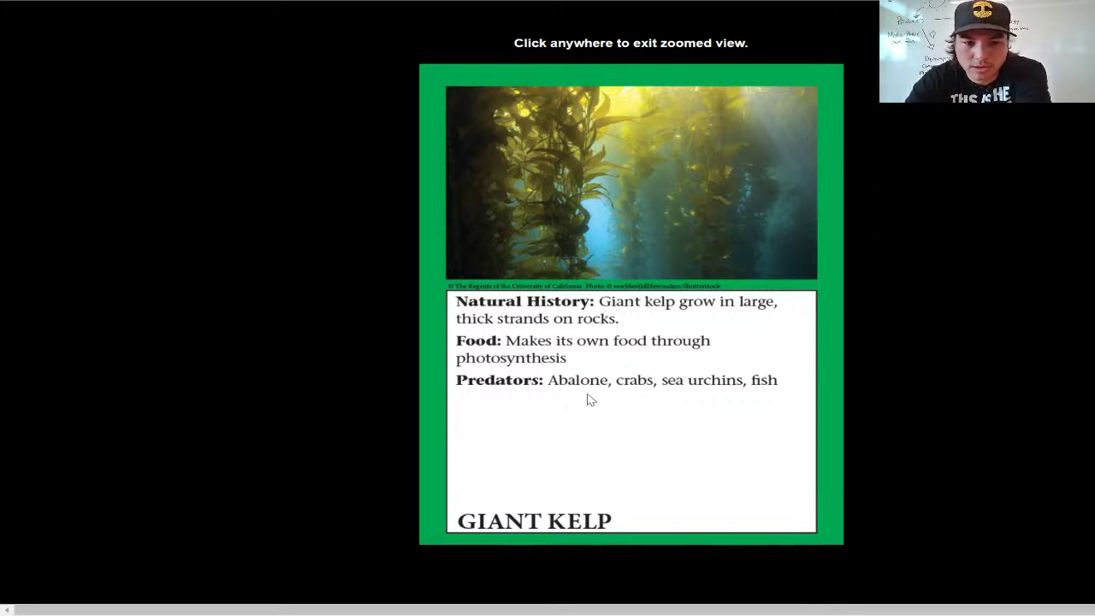
pyautogui.click(956, 372)
pyautogui.moveTo(53, 513); pyautogui.dragTo(750, 334)
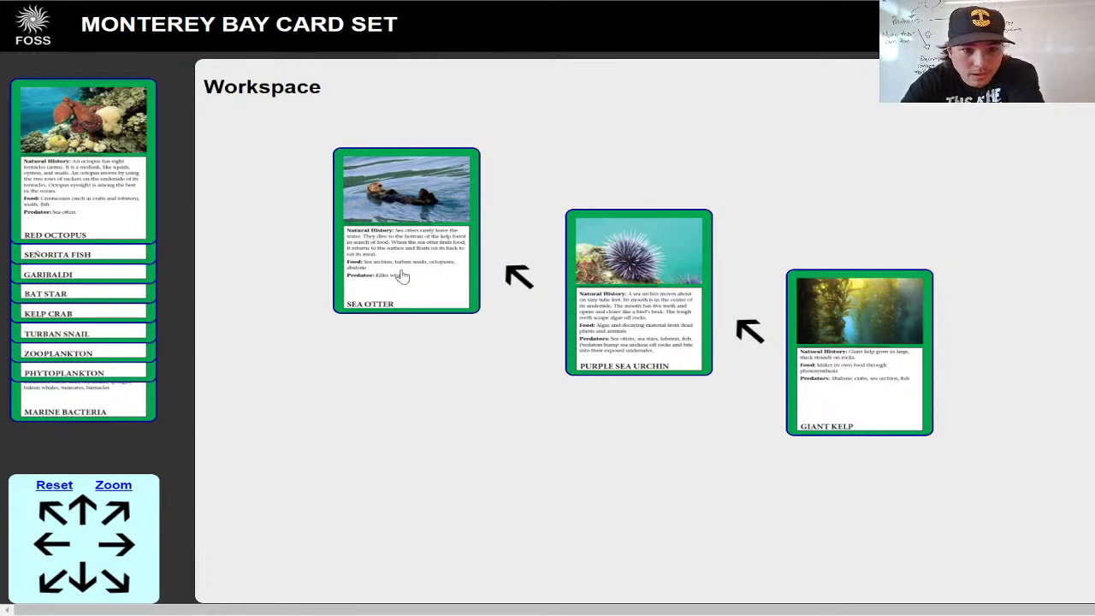
# Step: Check the enlarged Sea Otter card's food list, then place the Turban Snail card below it with an arrow up to the otter
pyautogui.click(115, 487)
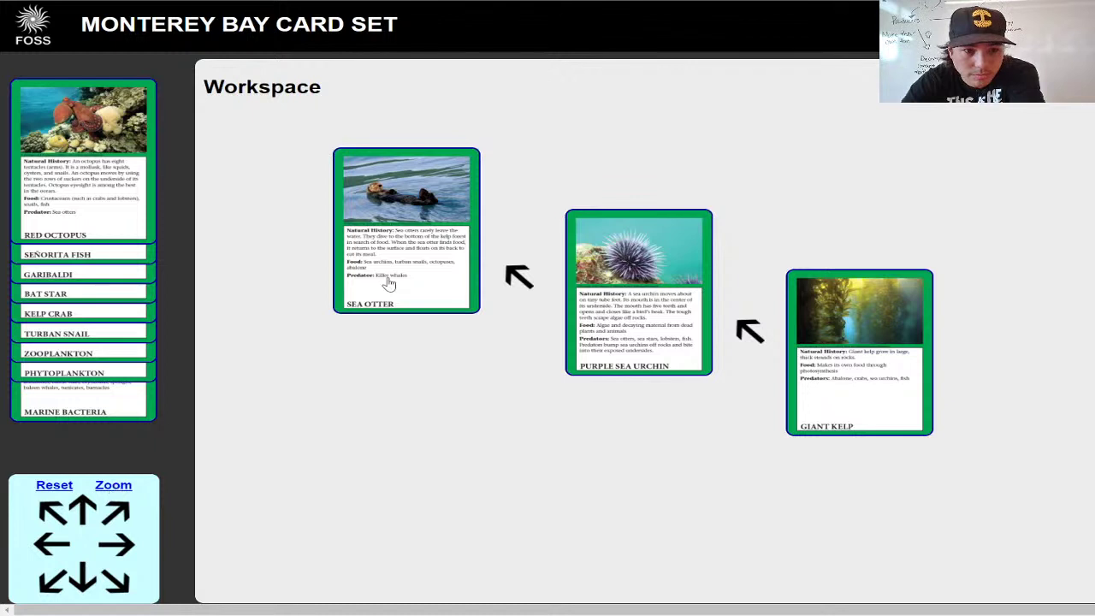
pyautogui.click(388, 285)
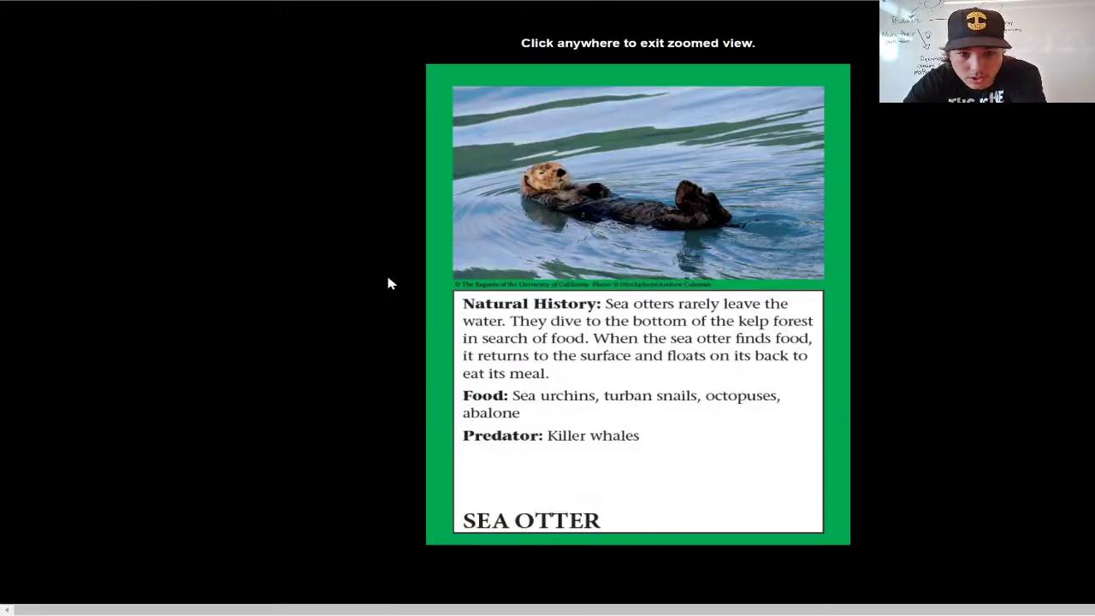
pyautogui.click(350, 303)
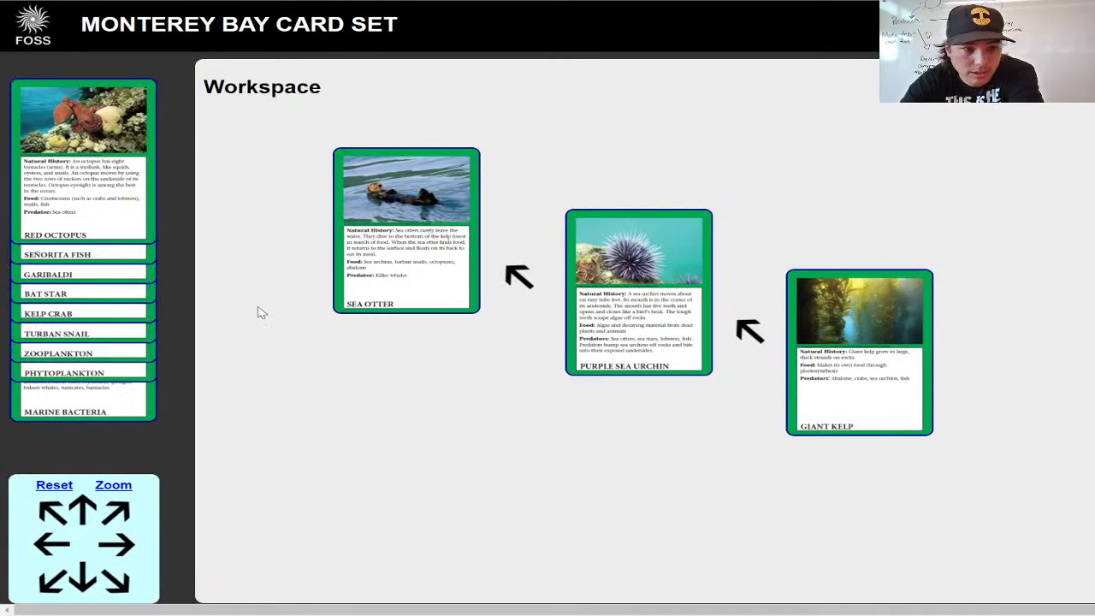
pyautogui.moveTo(111, 335); pyautogui.dragTo(430, 525)
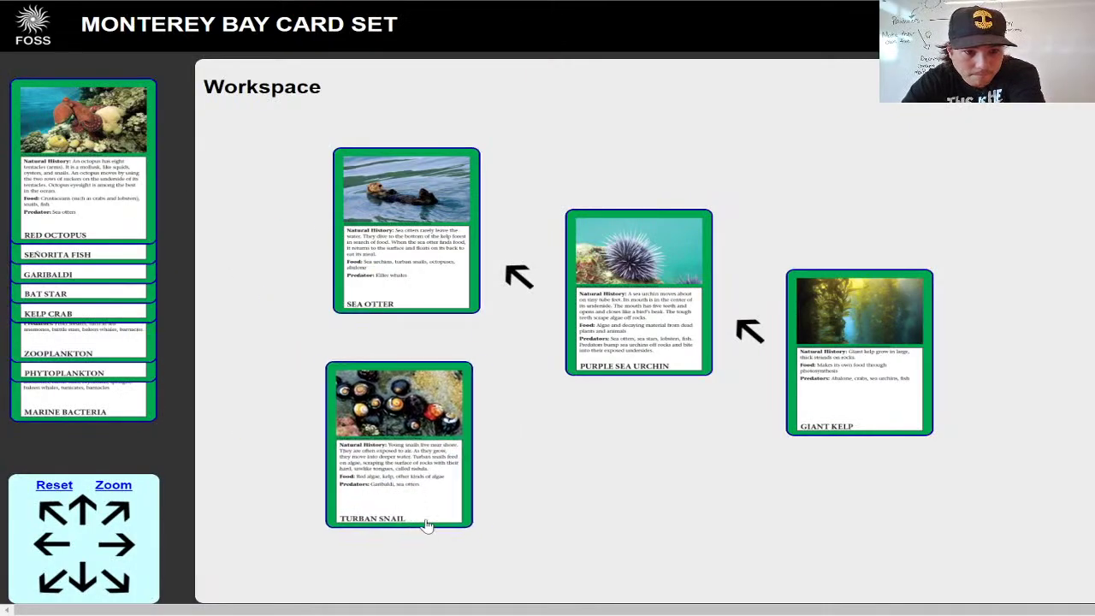
pyautogui.moveTo(86, 512); pyautogui.dragTo(413, 345)
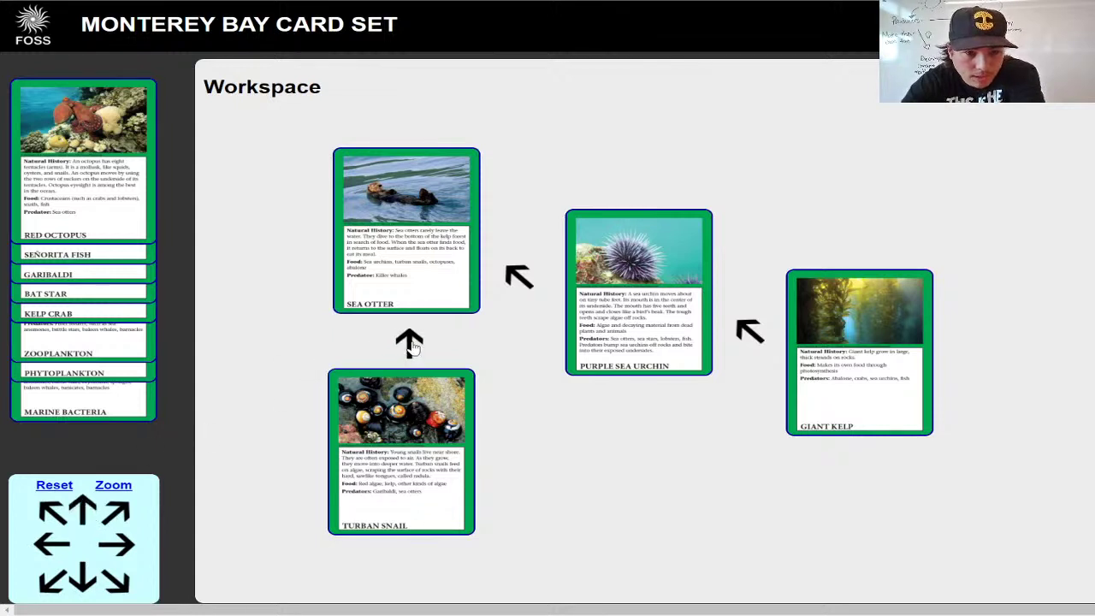
# Step: Add the Red Octopus card above a lowered Purple Sea Urchin, straighten the kelp-to-urchin arrow, and link the octopus to the Sea Otter
pyautogui.moveTo(90, 192); pyautogui.dragTo(781, 180)
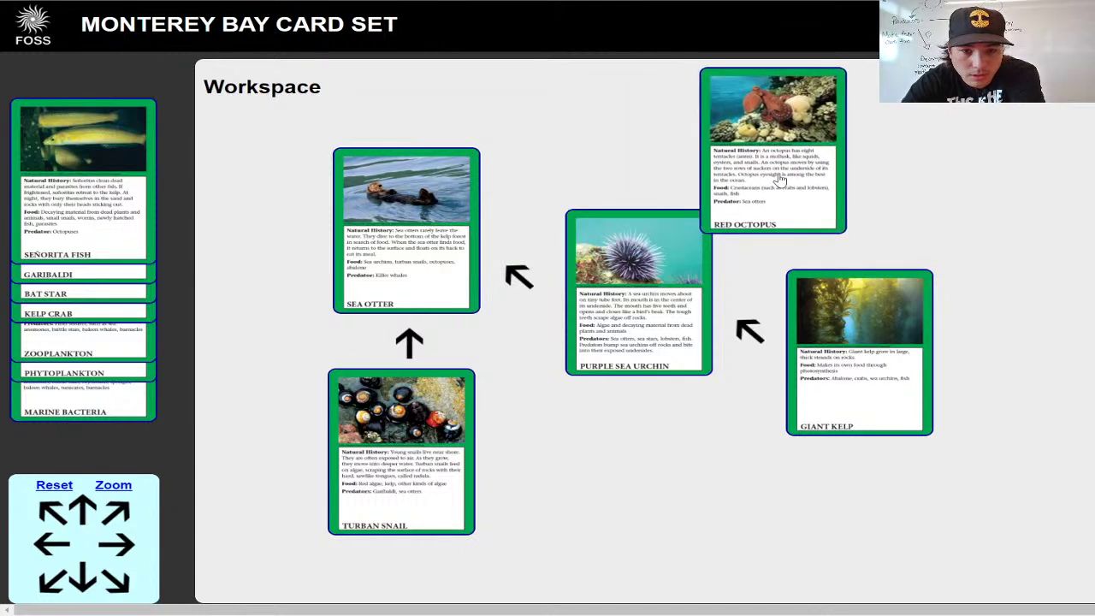
pyautogui.moveTo(639, 319); pyautogui.dragTo(622, 390)
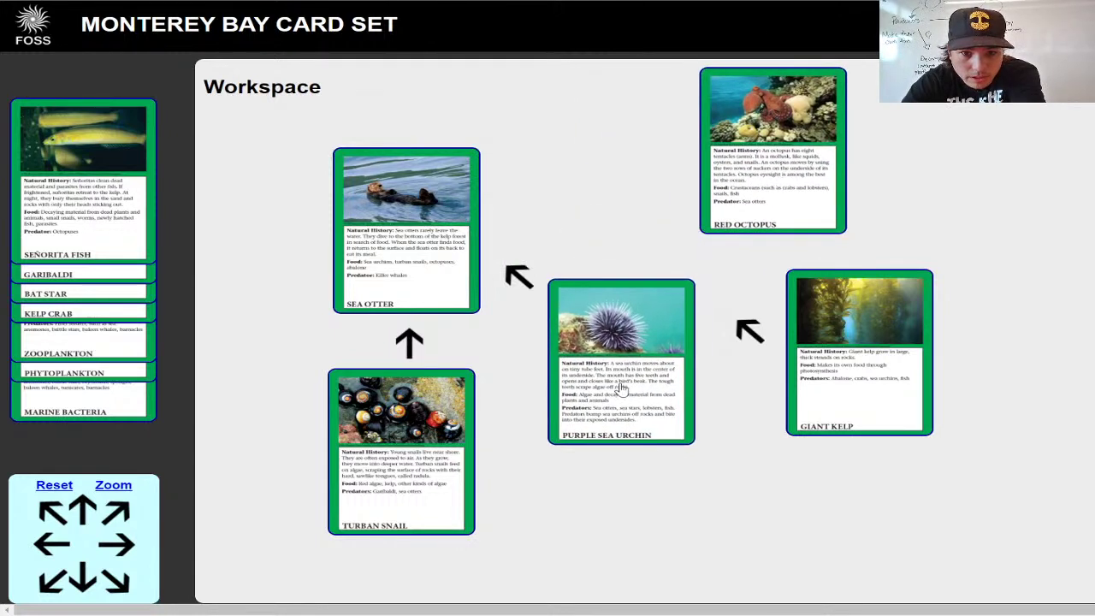
pyautogui.moveTo(749, 334); pyautogui.dragTo(736, 377)
pyautogui.moveTo(760, 161); pyautogui.dragTo(684, 173)
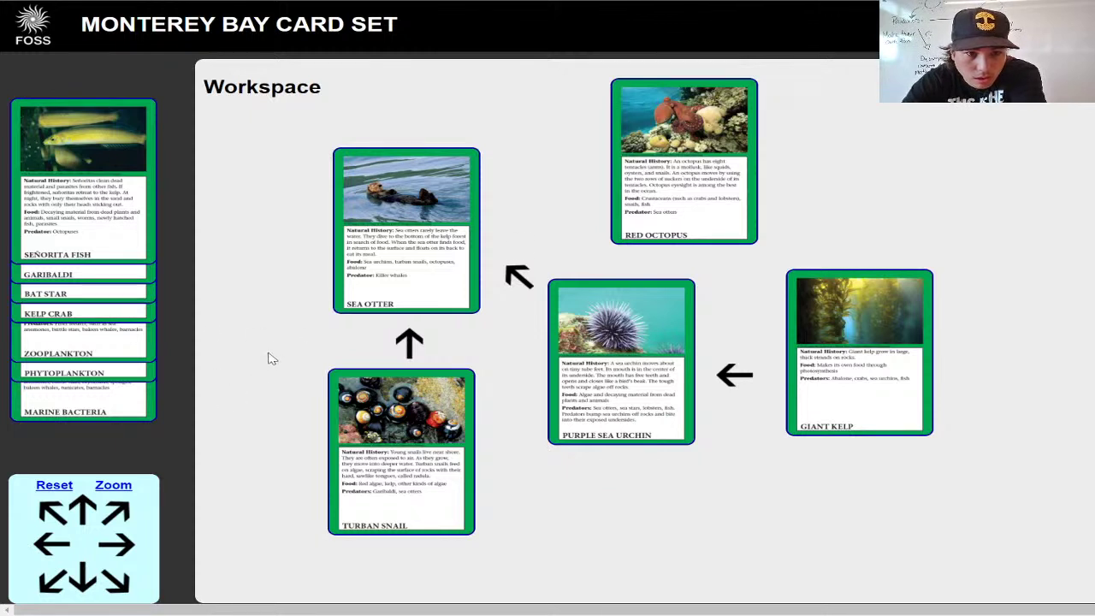
pyautogui.moveTo(51, 589); pyautogui.dragTo(505, 215)
pyautogui.moveTo(551, 188); pyautogui.dragTo(545, 190)
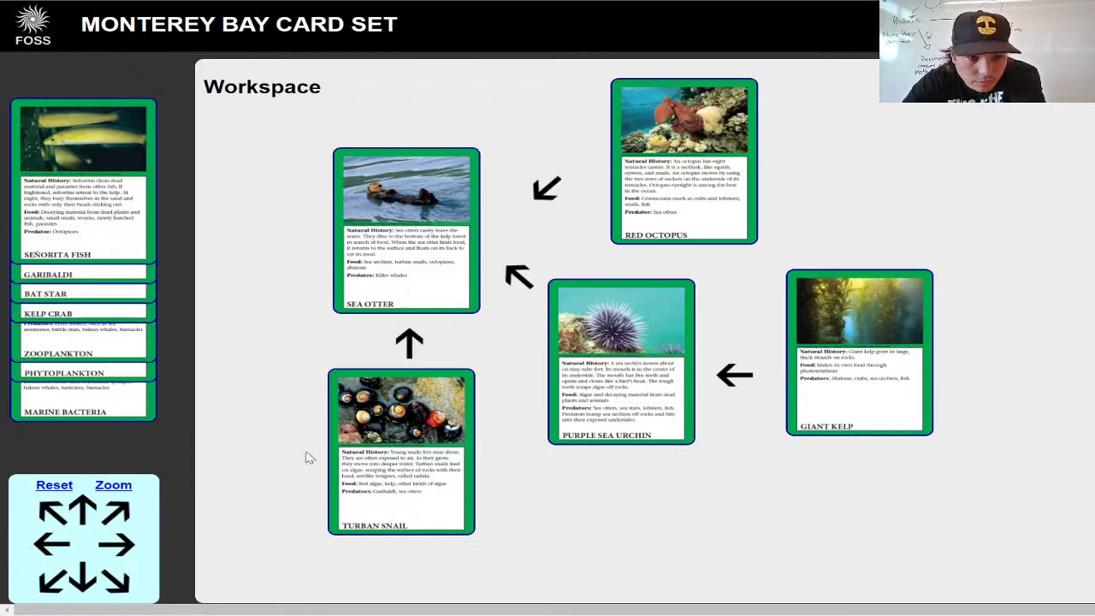
# Step: Check the enlarged Turban Snail card and lay a chain of arrows from the Giant Kelp to the Turban Snail
pyautogui.click(440, 460)
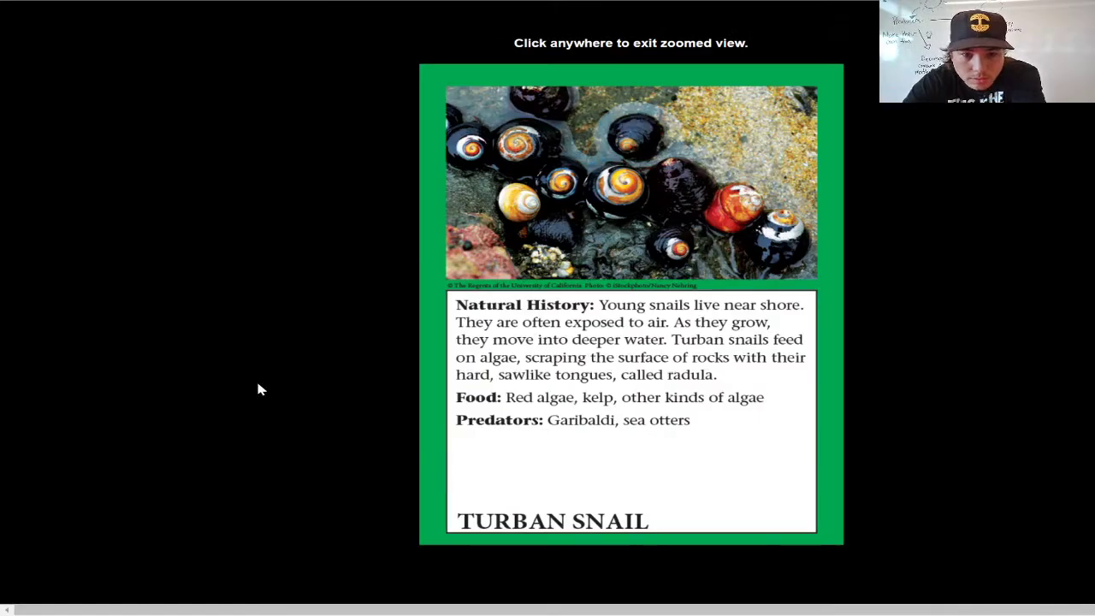
pyautogui.click(247, 383)
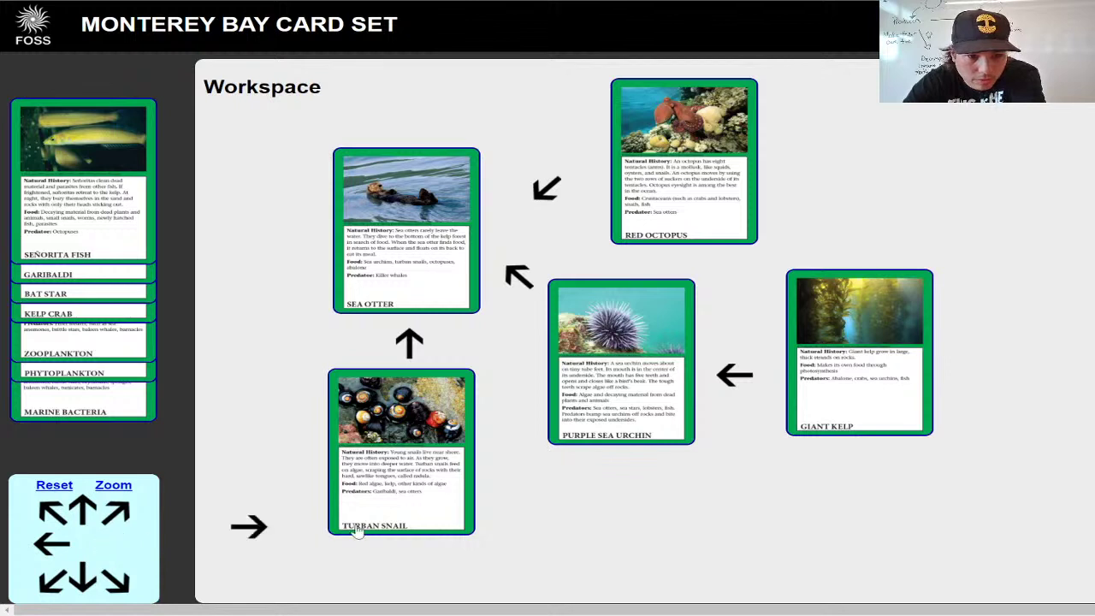
pyautogui.moveTo(51, 544); pyautogui.dragTo(799, 498)
pyautogui.moveTo(51, 552); pyautogui.dragTo(631, 494)
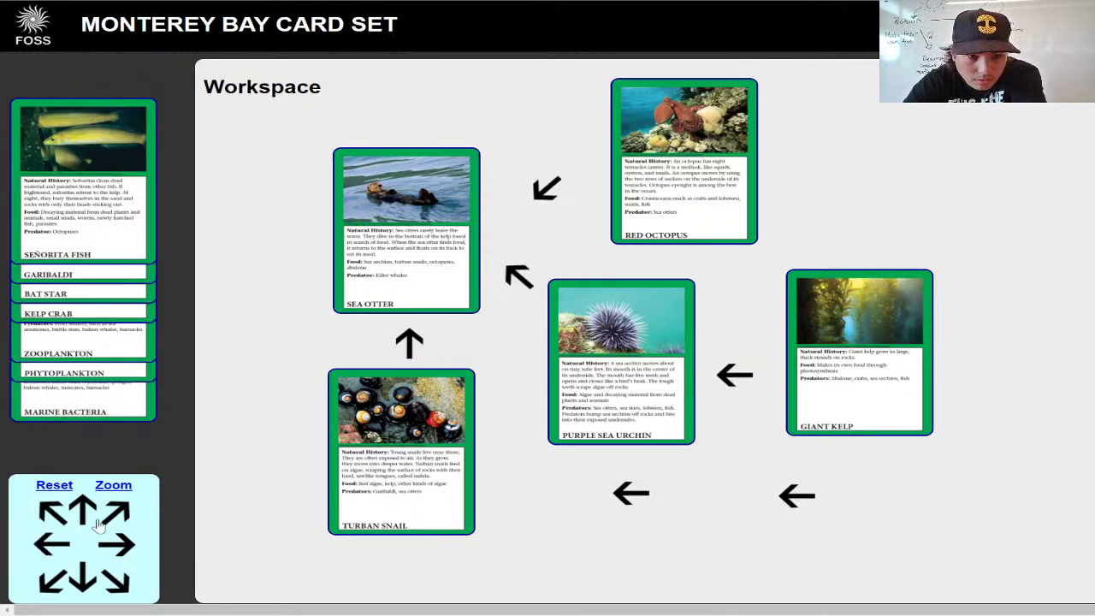
pyautogui.moveTo(47, 552); pyautogui.dragTo(514, 505)
pyautogui.moveTo(53, 583); pyautogui.dragTo(850, 467)
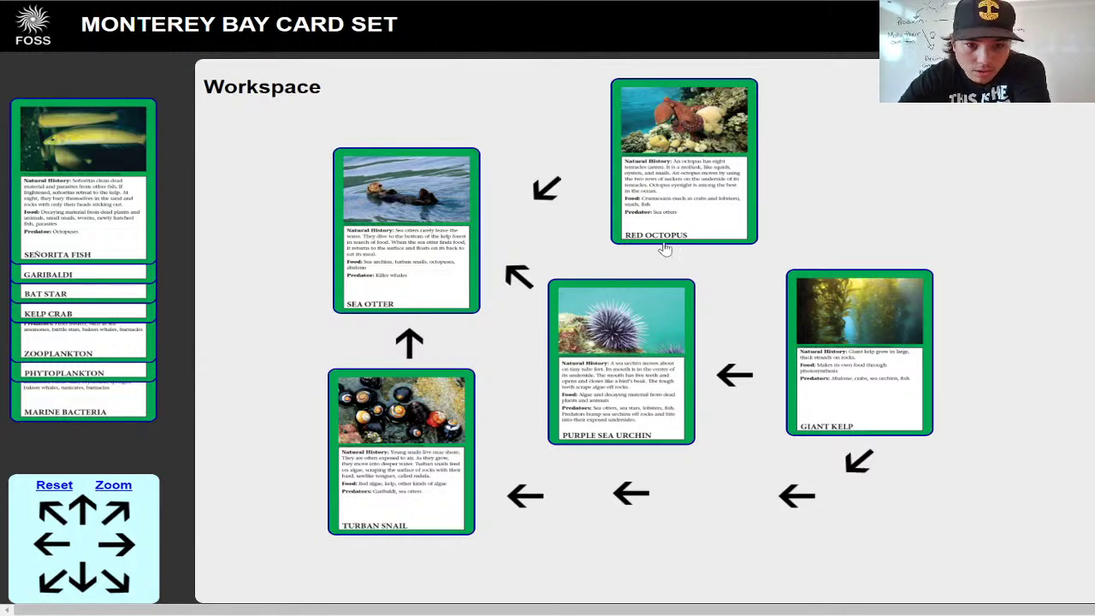
# Step: Consult the enlarged Red Octopus and Giant Kelp cards, then add the Kelp Crab card above the kelp and read it enlarged
pyautogui.click(689, 179)
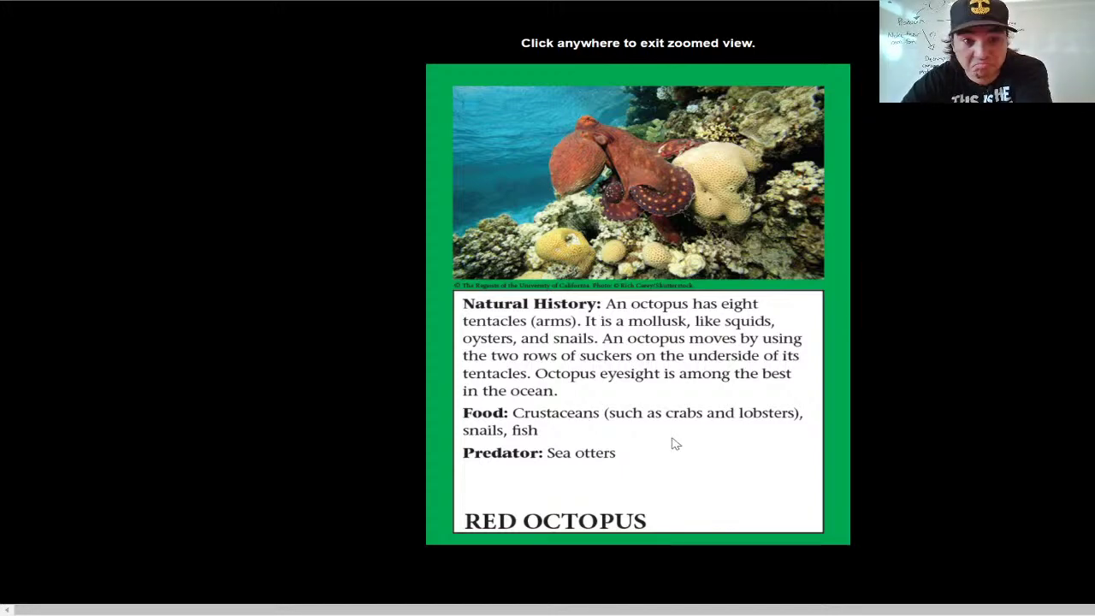
pyautogui.click(334, 378)
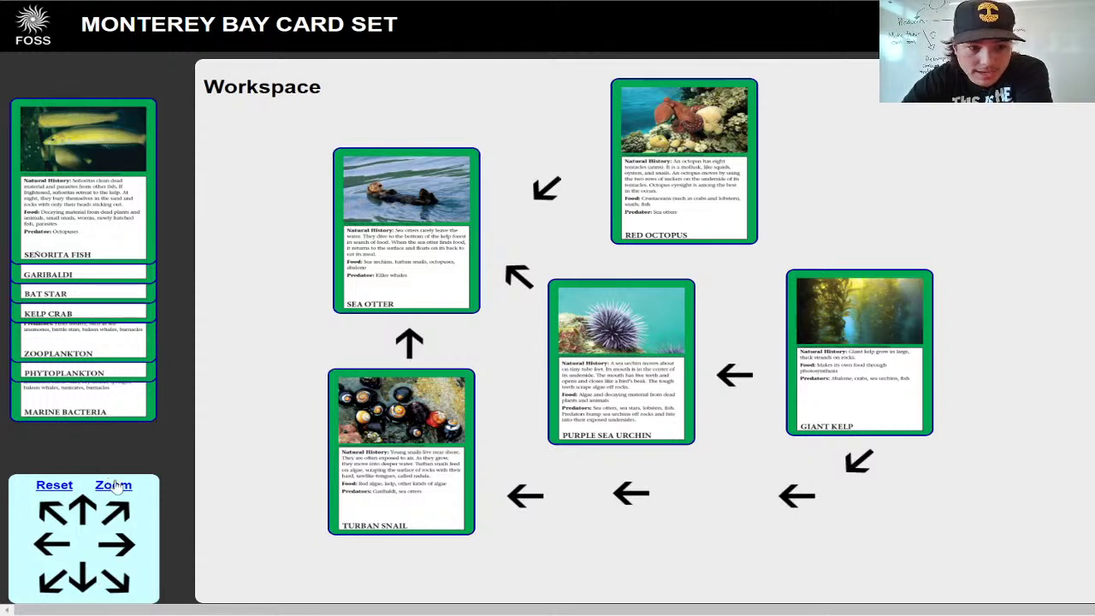
pyautogui.click(844, 338)
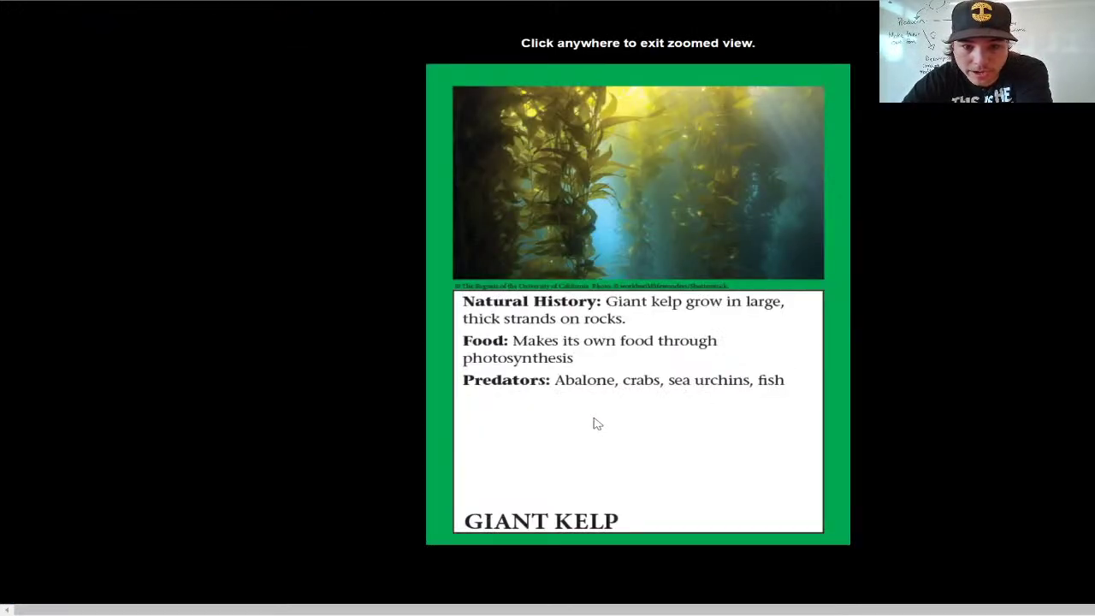
pyautogui.click(982, 346)
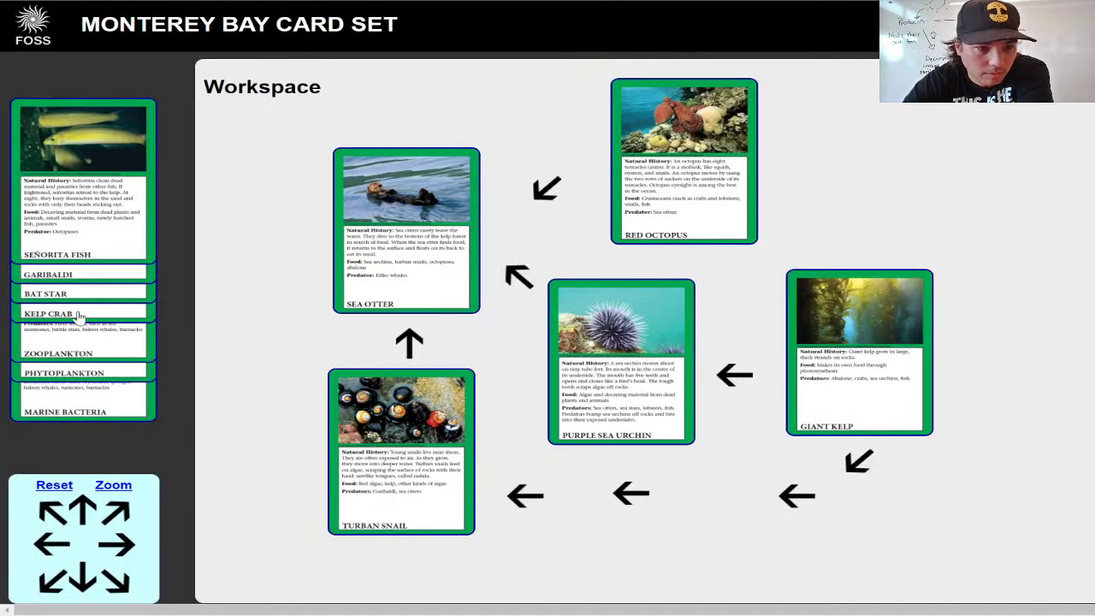
pyautogui.moveTo(77, 315); pyautogui.dragTo(900, 247)
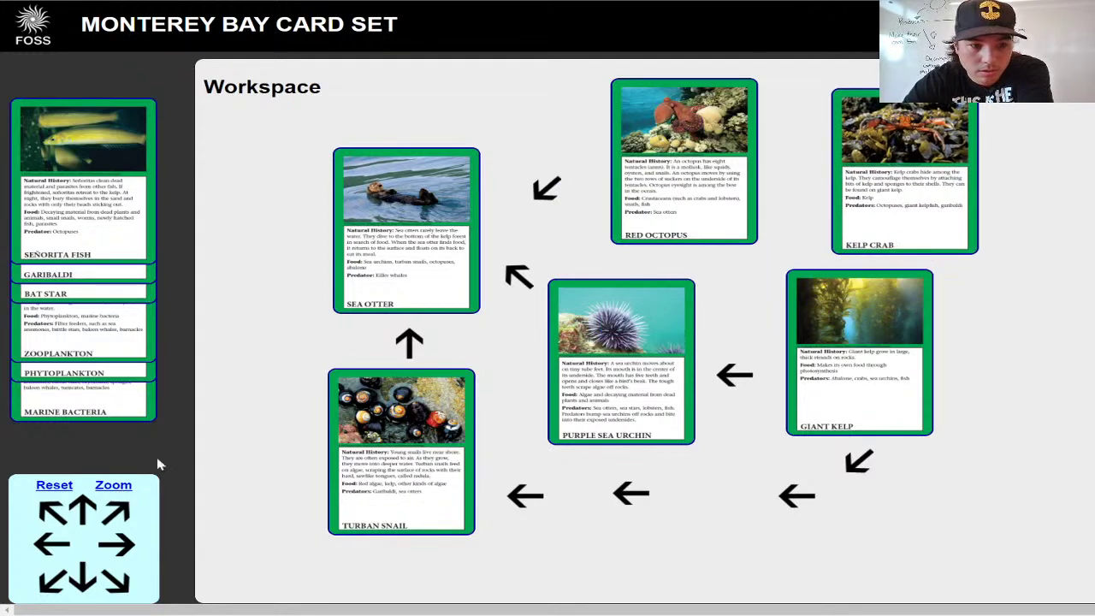
pyautogui.click(912, 162)
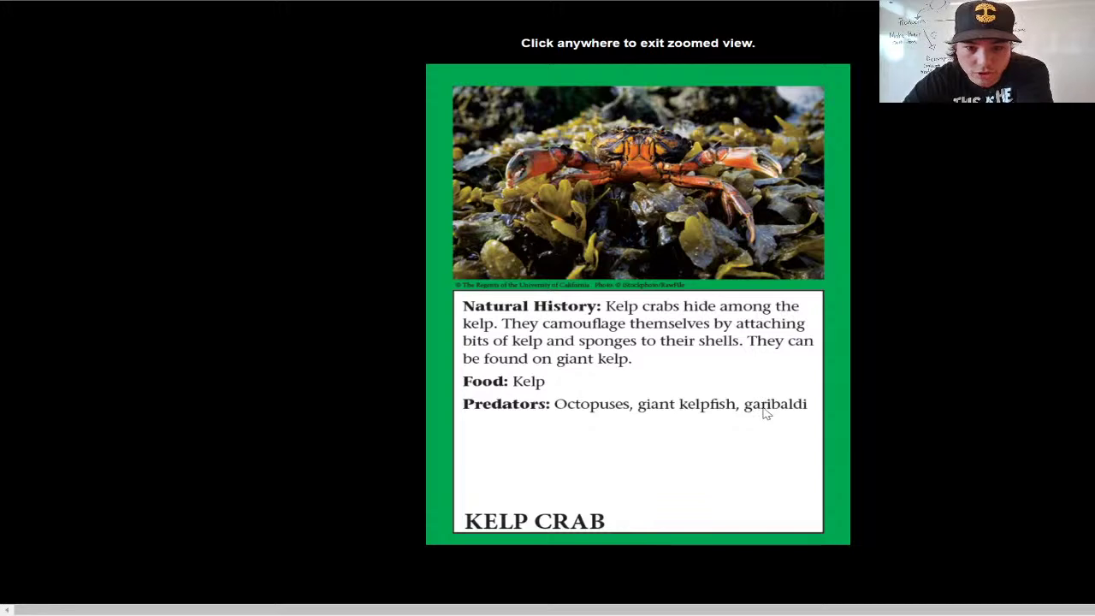
pyautogui.click(342, 377)
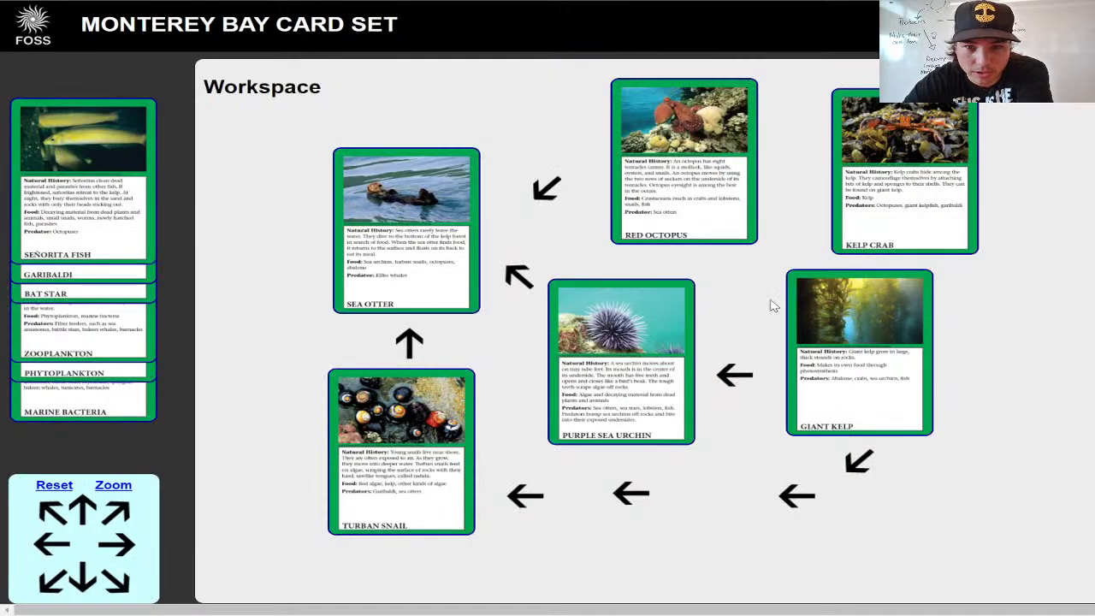
# Step: Shift the Kelp Crab card slightly and add arrows from Giant Kelp to Kelp Crab and from Kelp Crab to Red Octopus
pyautogui.moveTo(878, 142); pyautogui.dragTo(857, 124)
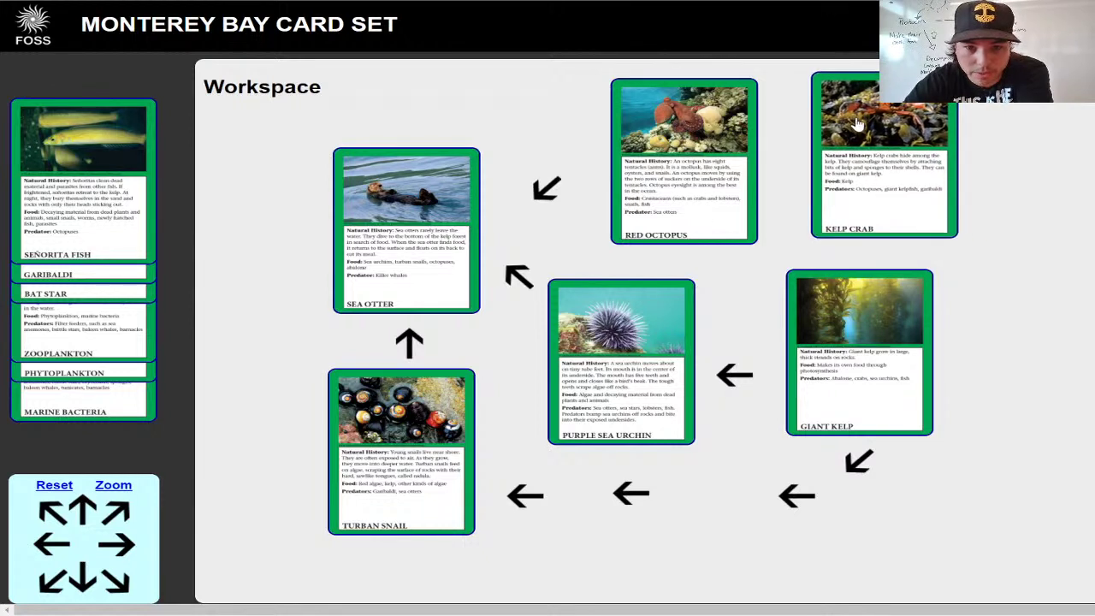
pyautogui.moveTo(82, 510); pyautogui.dragTo(870, 255)
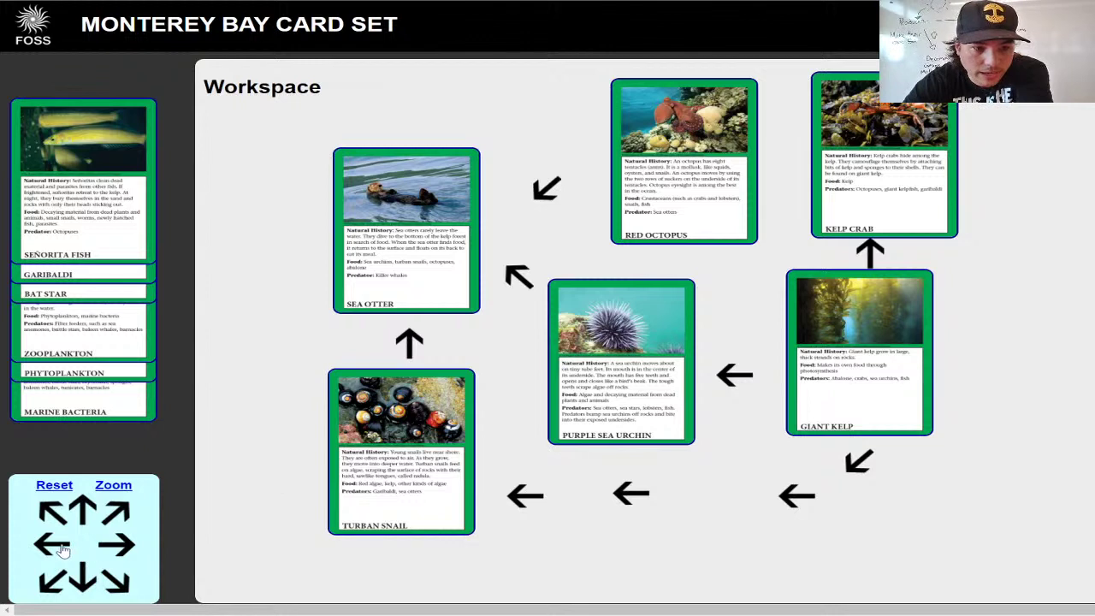
pyautogui.moveTo(53, 544); pyautogui.dragTo(791, 168)
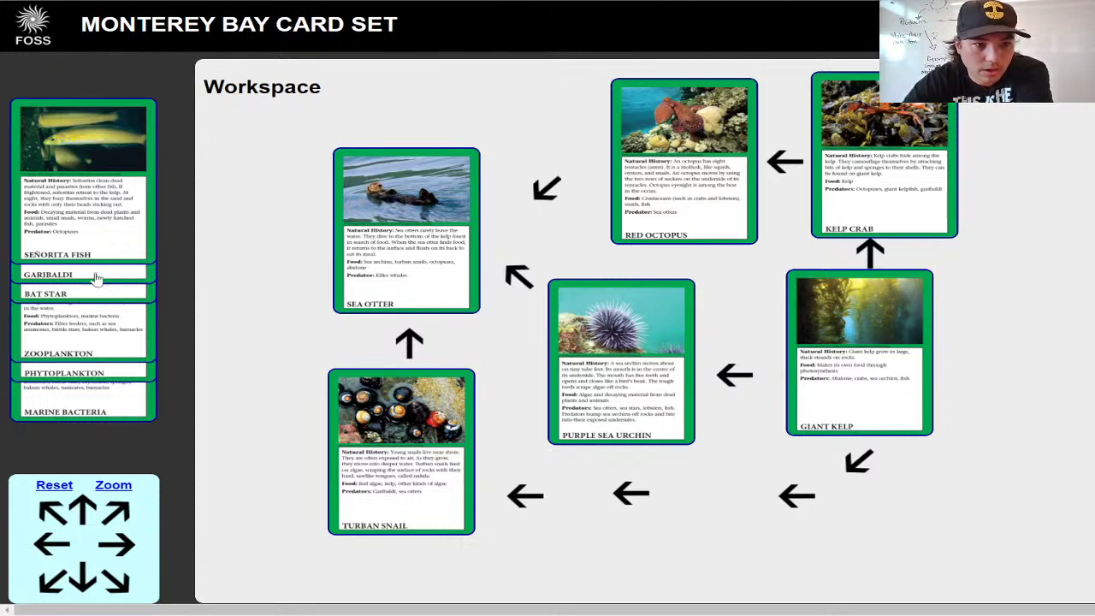
# Step: Place the Garibaldi card beside the Giant Kelp and enlarge it to read its food and predators
pyautogui.moveTo(81, 281); pyautogui.dragTo(1021, 433)
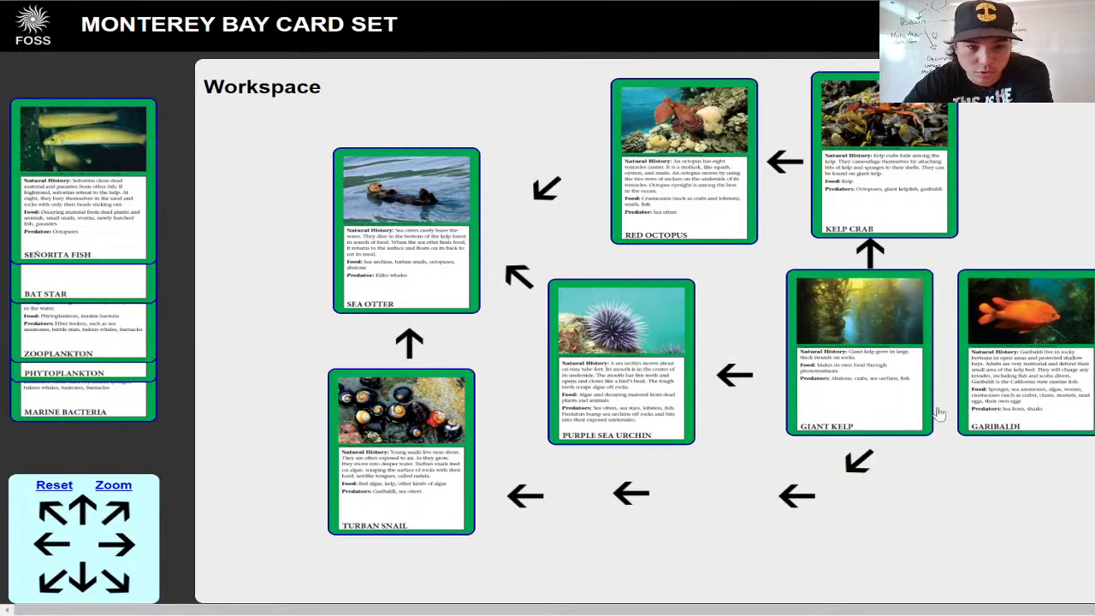
pyautogui.click(114, 485)
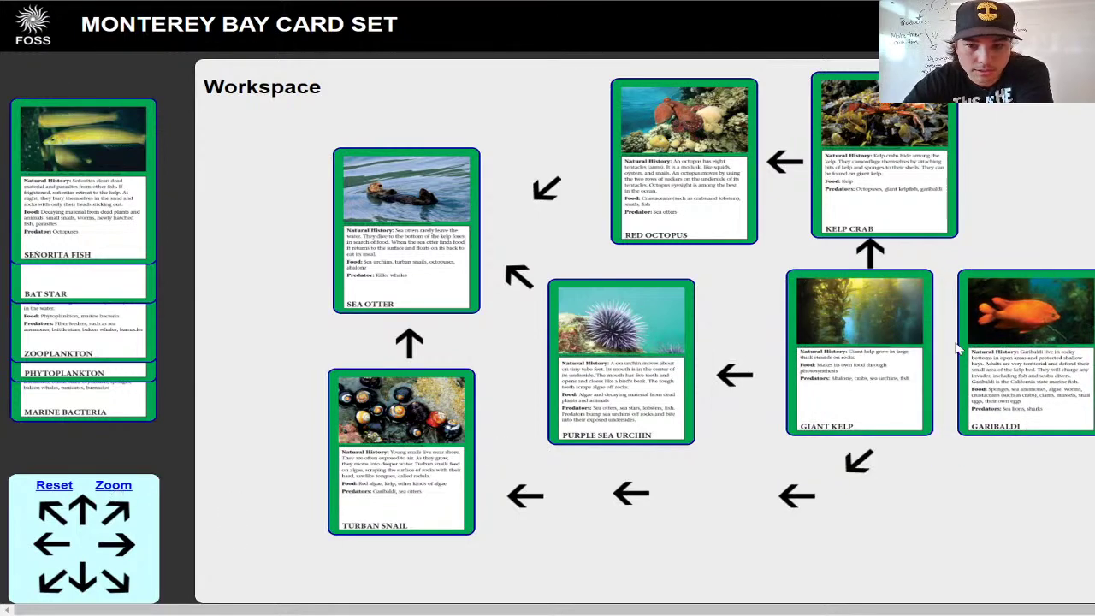
pyautogui.click(1042, 333)
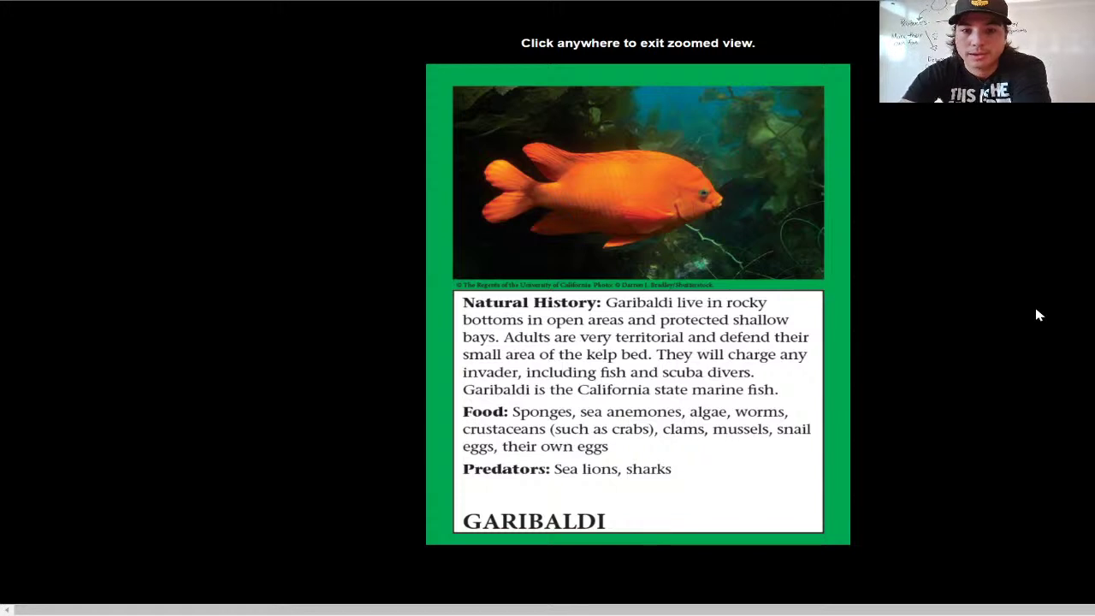